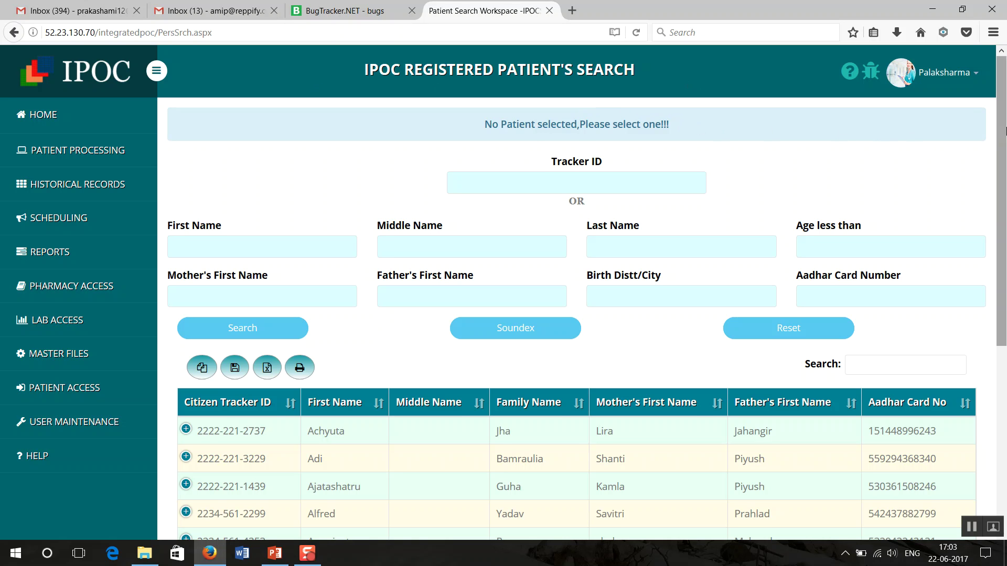
drag(1003, 128, 1005, 244)
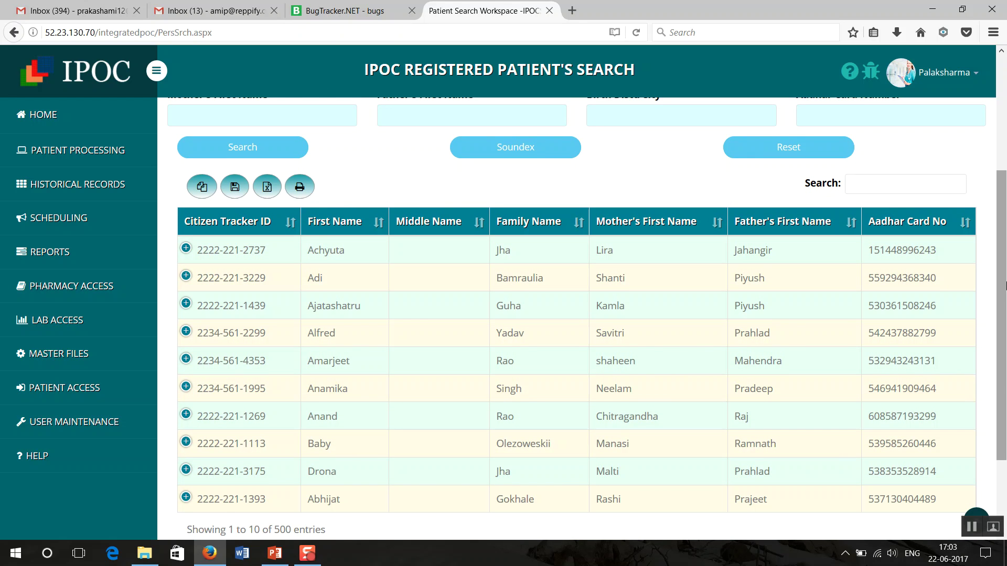
drag(1004, 286, 1002, 140)
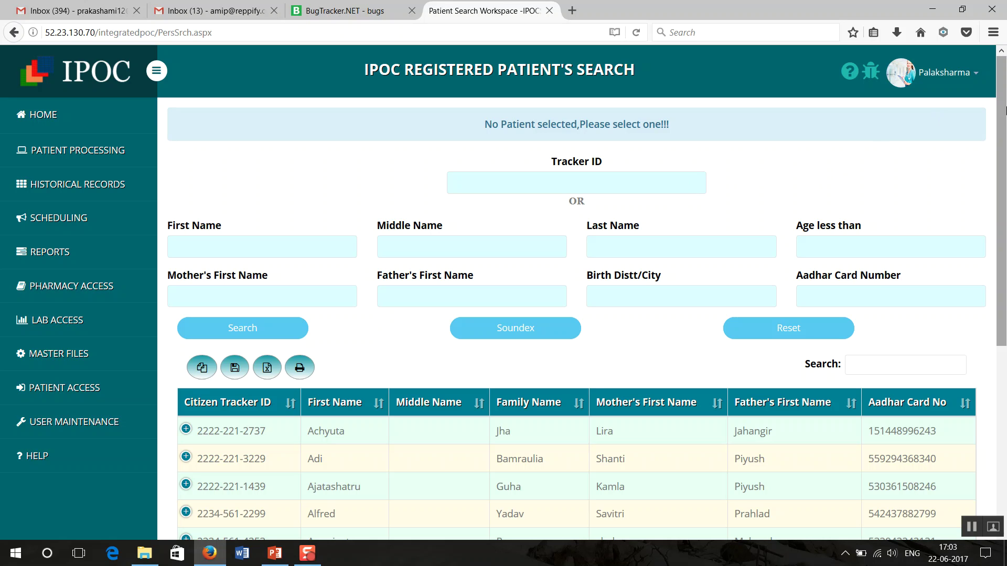
click(675, 186)
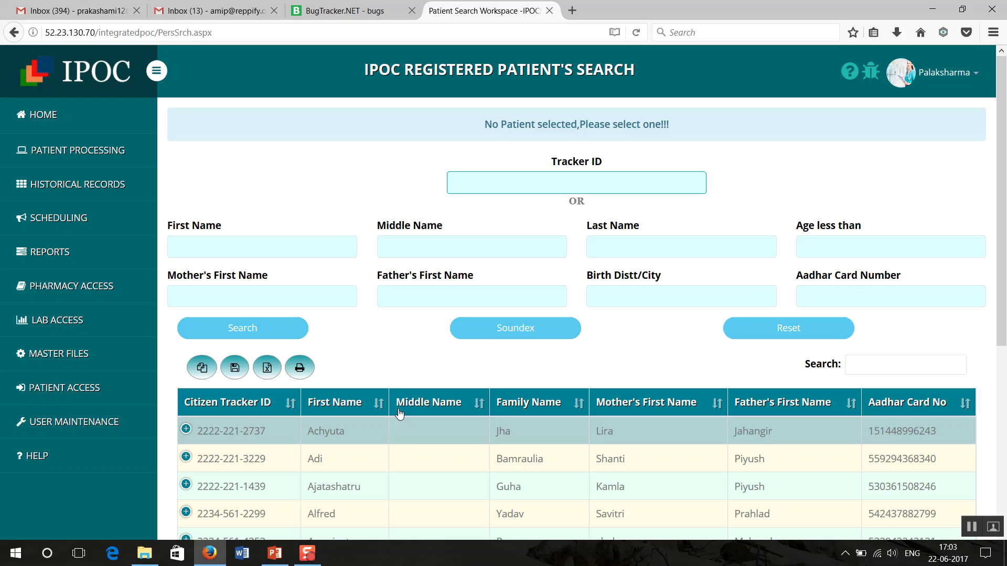
click(383, 207)
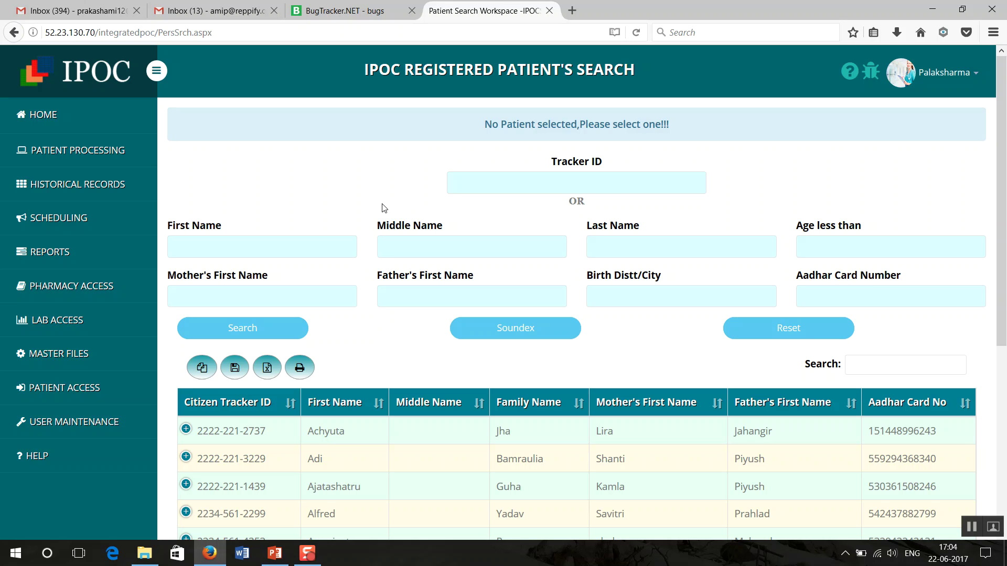
click(202, 243)
click(619, 250)
click(288, 292)
click(407, 298)
click(607, 299)
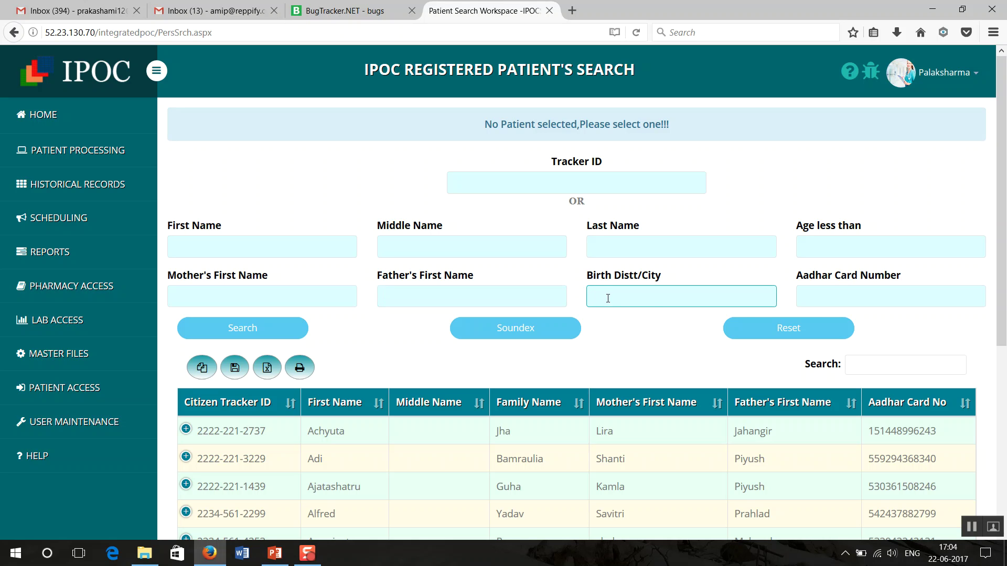
click(821, 297)
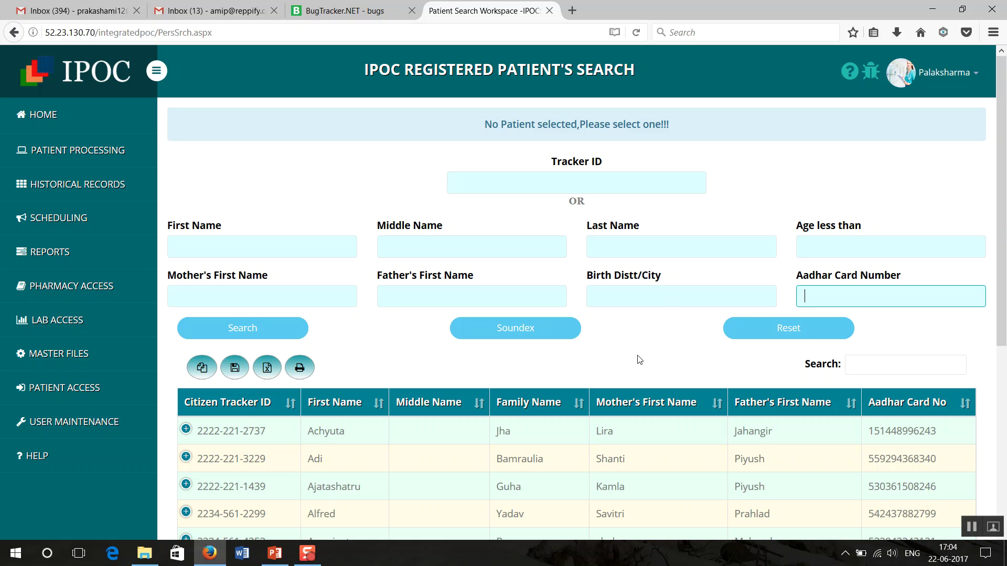
scroll(1003, 208, down, 2)
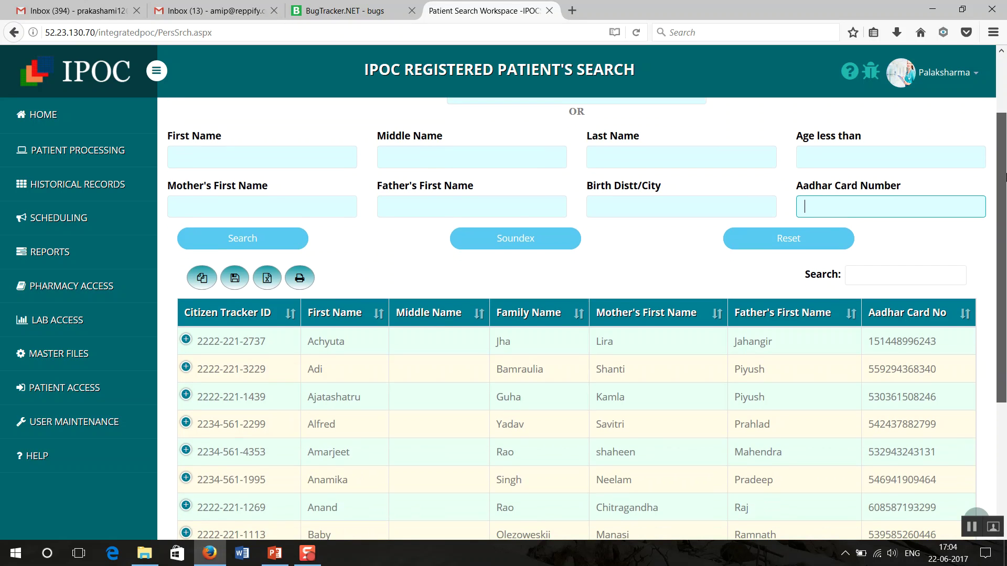
drag(1005, 209, 1005, 126)
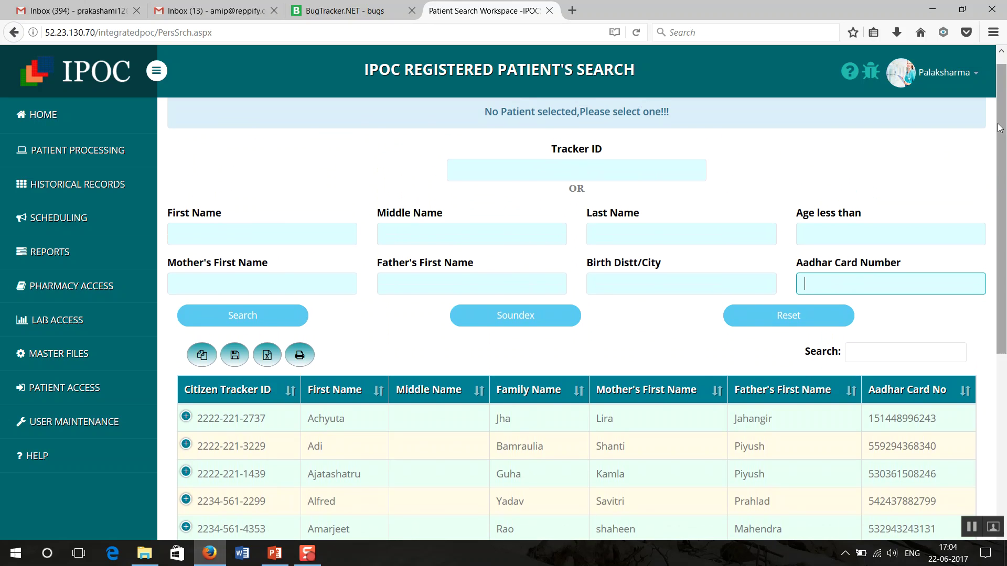
Step: Enter the patient's first name in the First Name field and search registered patients
click(207, 234)
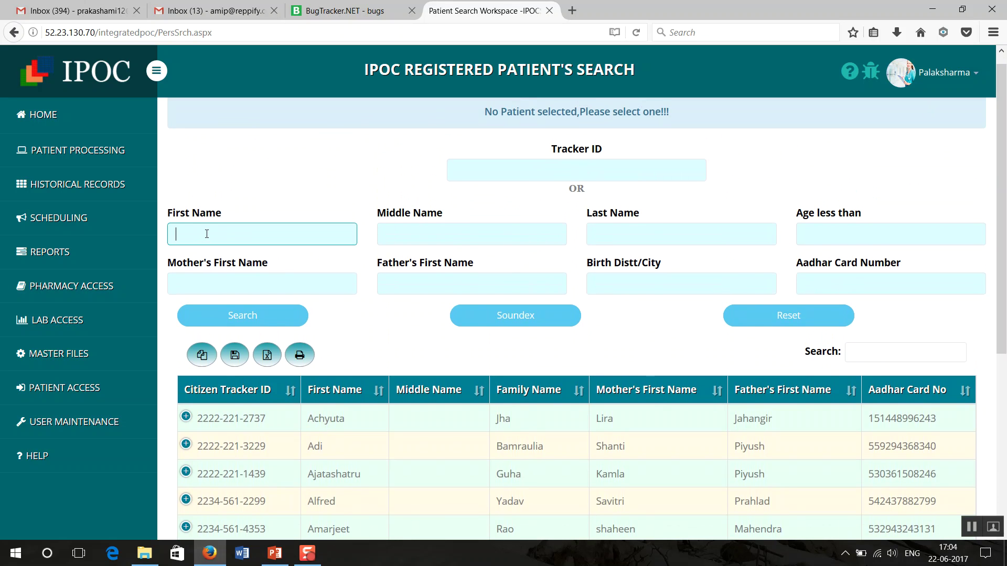
click(243, 321)
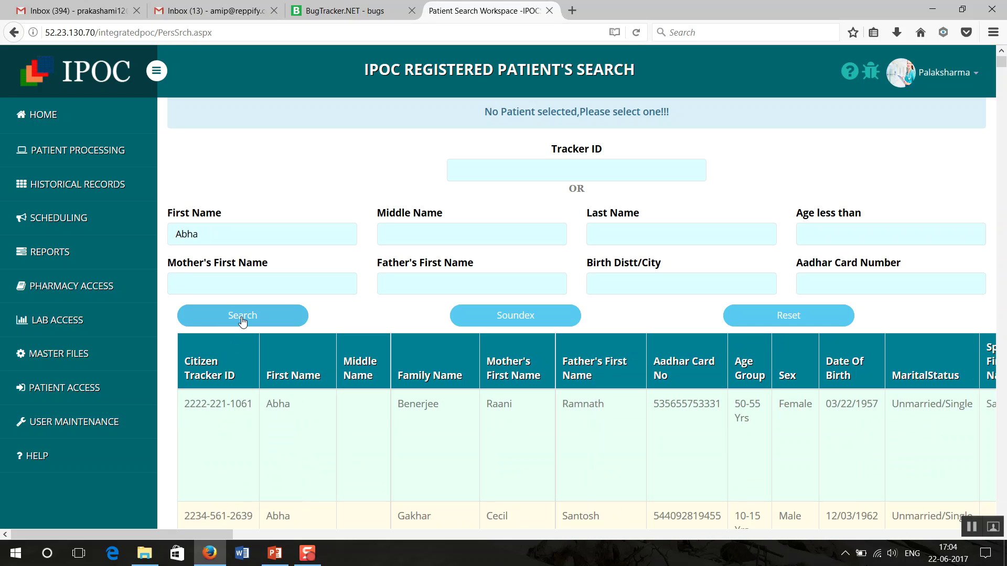
click(243, 321)
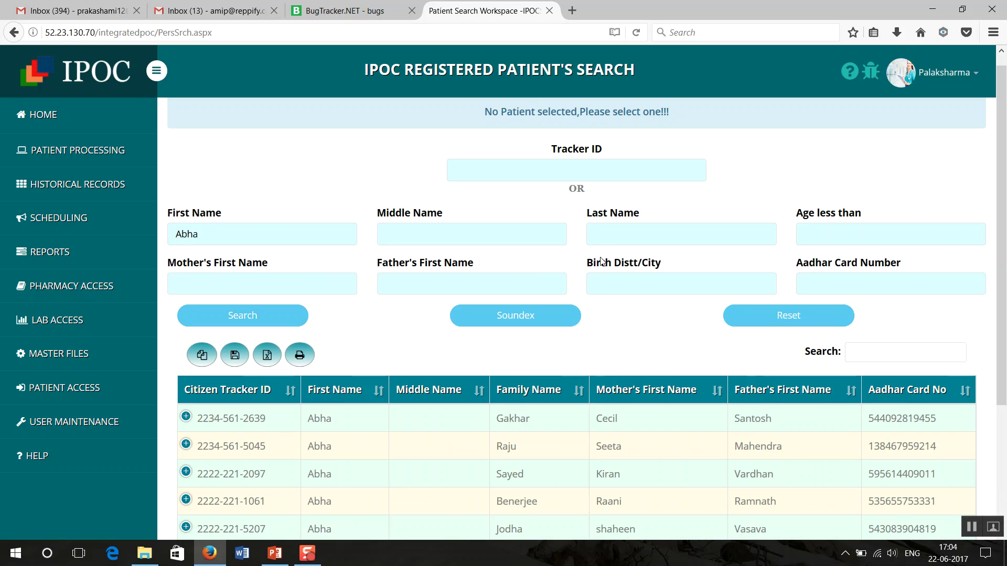
click(603, 235)
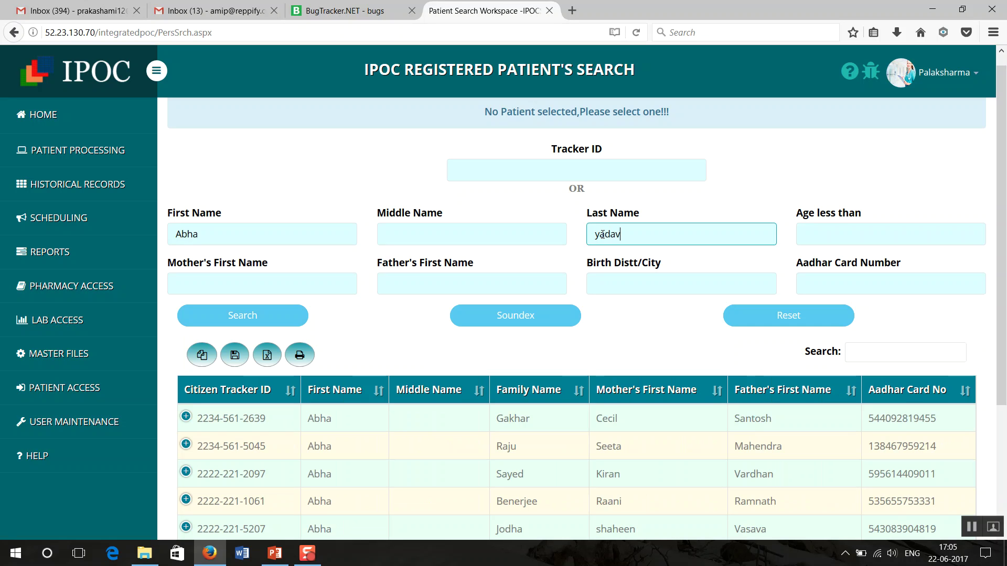
click(259, 317)
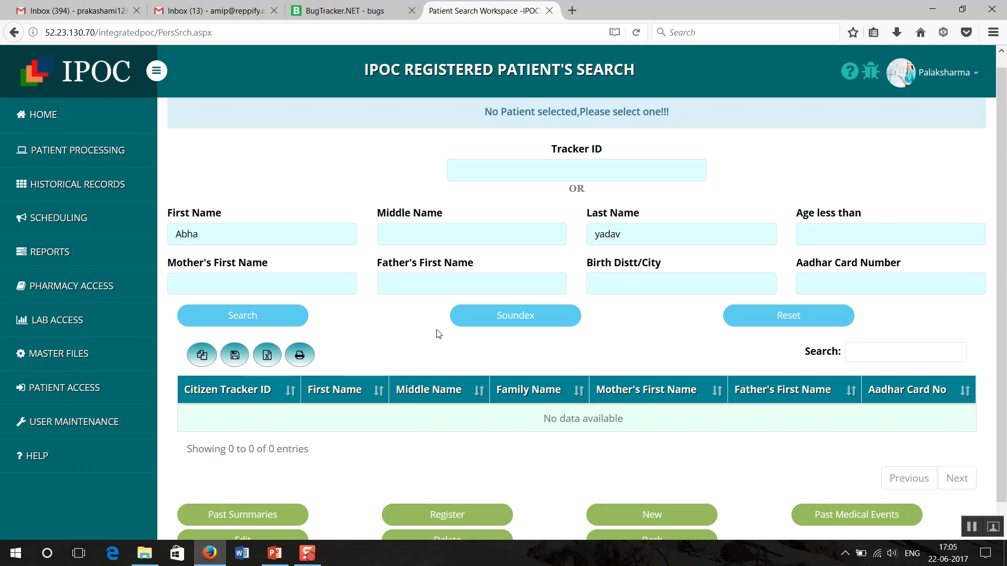
click(644, 231)
key(BackSpace)
key(BackSpace)
key(BackSpace)
key(BackSpace)
key(BackSpace)
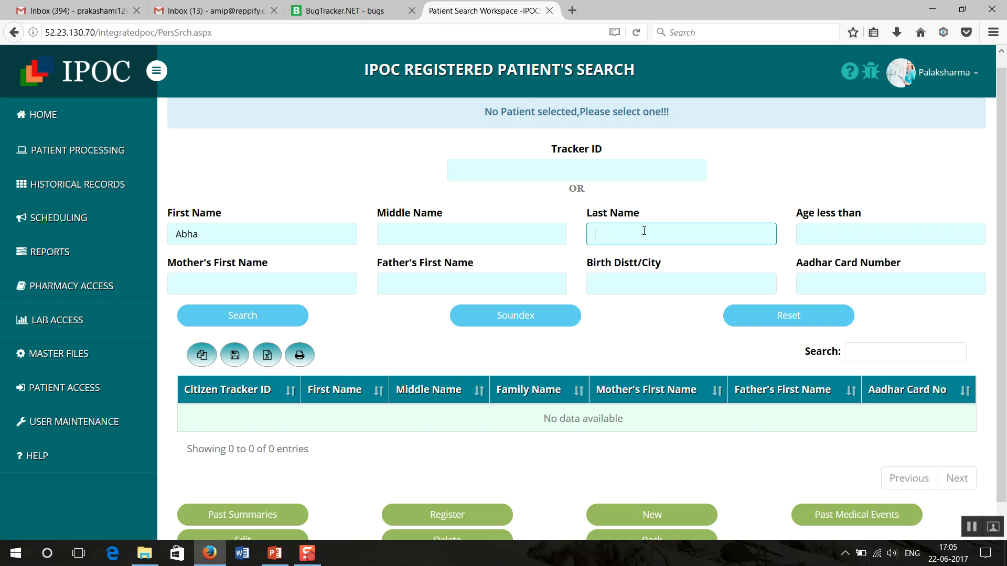
click(263, 321)
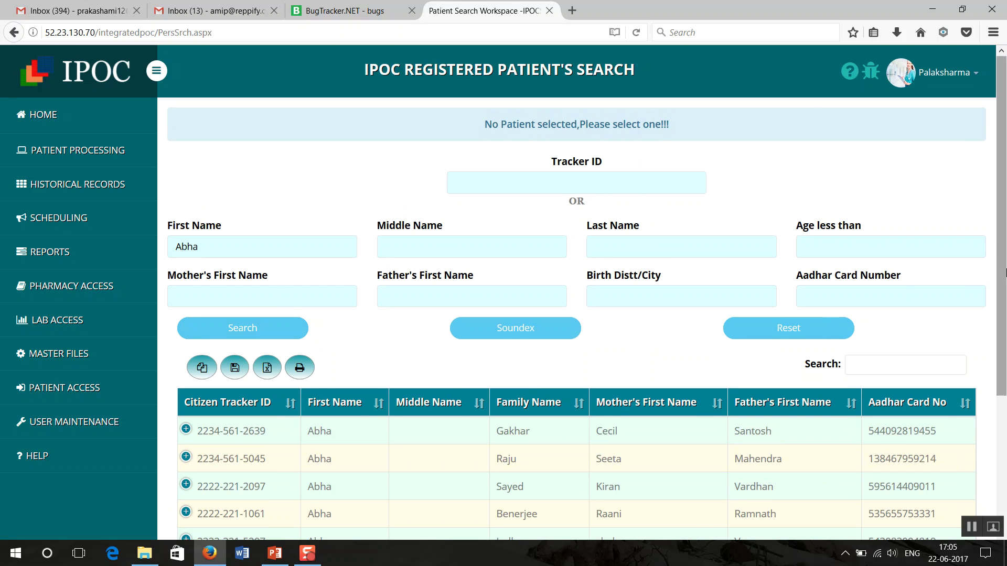
Step: Expand the first matching patient row to show age group, birth date and age
scroll(1006, 272, down, 5)
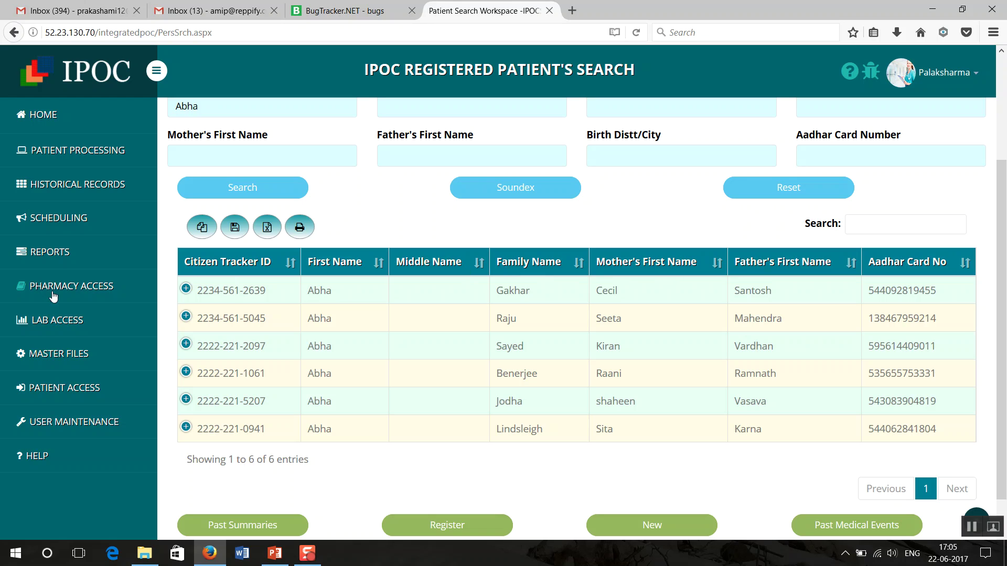
click(186, 289)
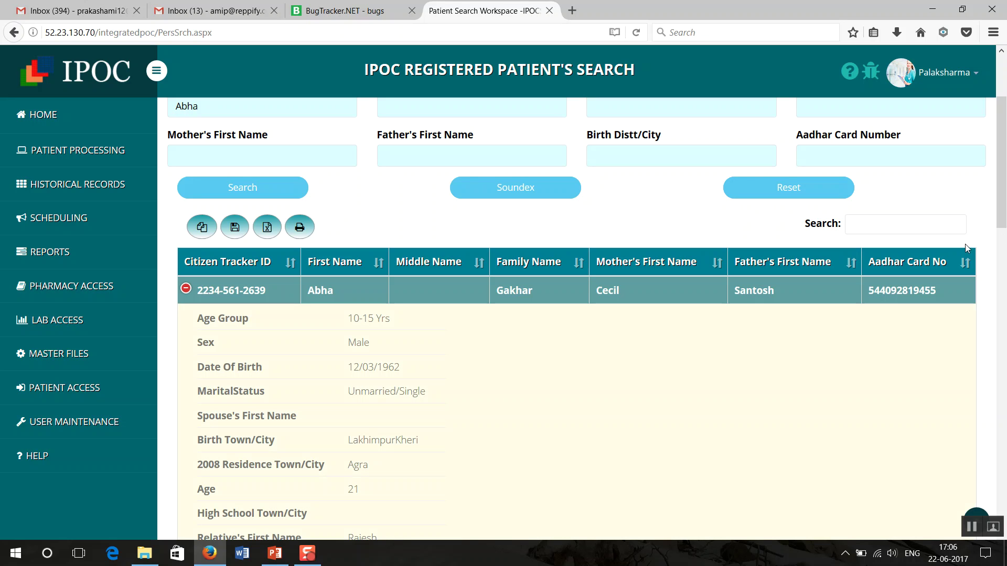
drag(1001, 201, 1002, 269)
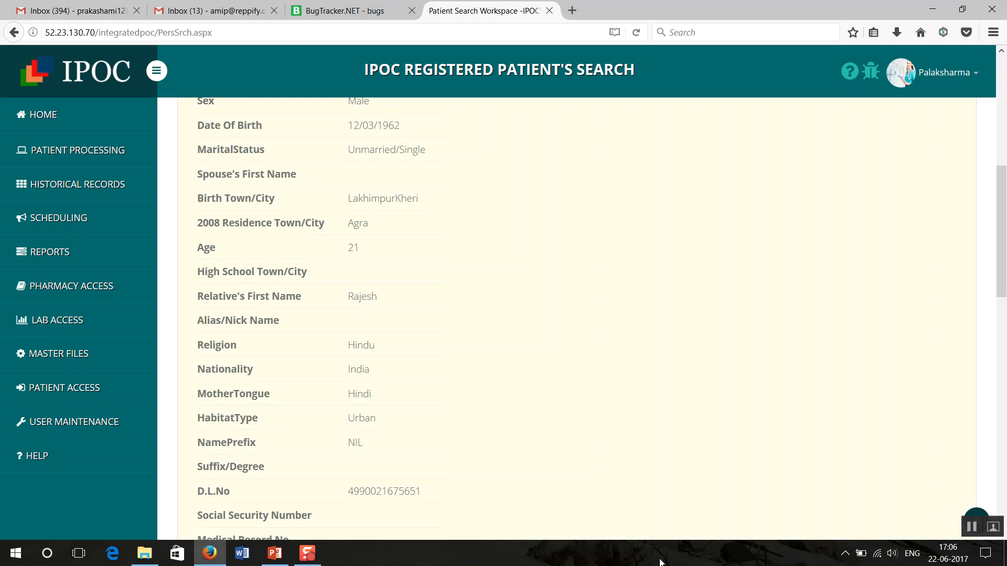
scroll(1005, 339, down, 3)
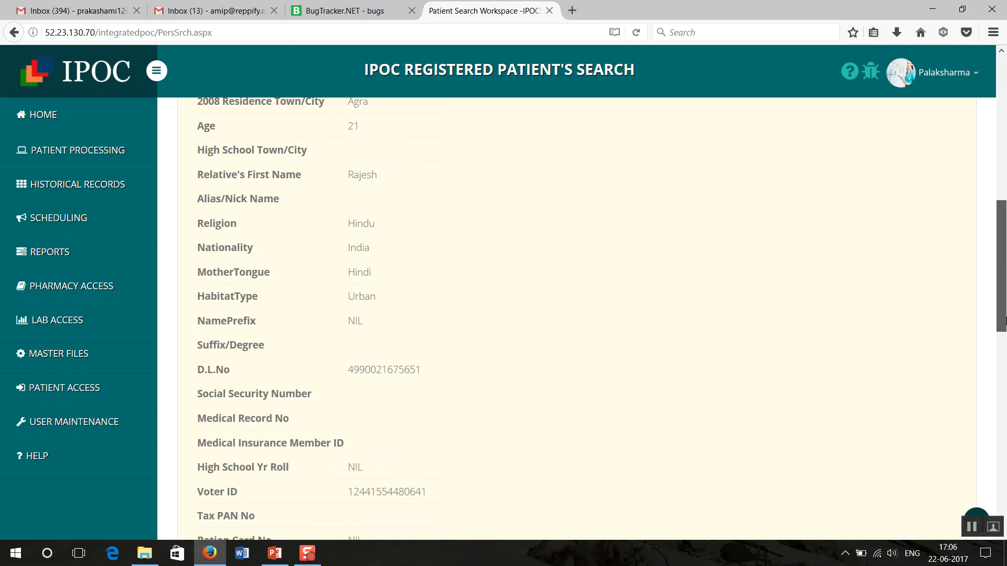
scroll(1005, 338, down, 3)
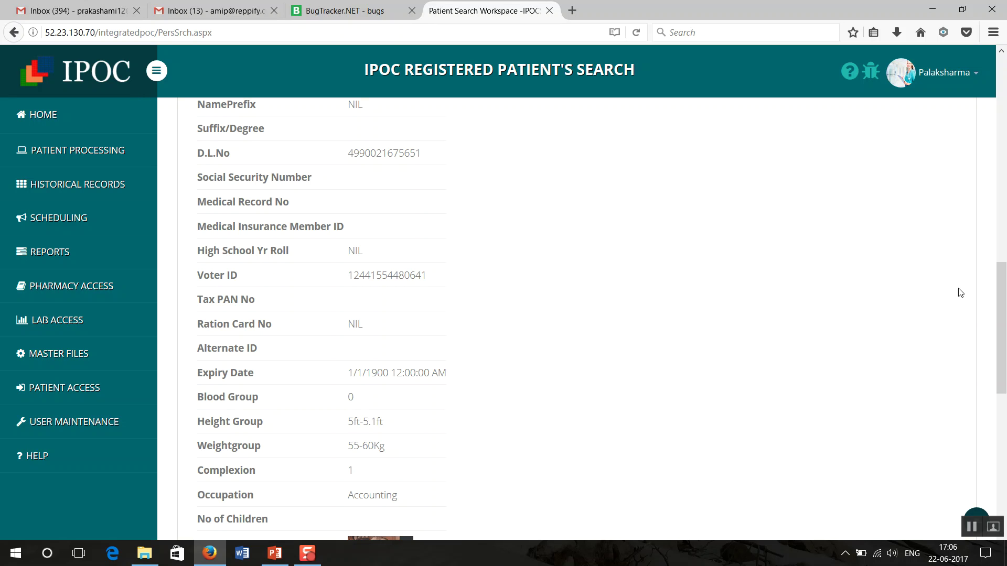
scroll(999, 264, up, 1)
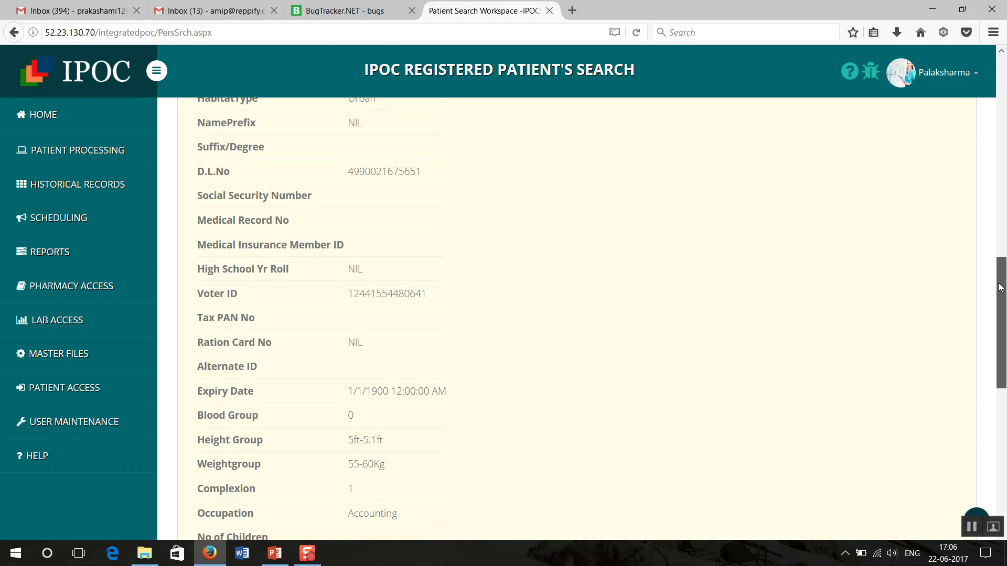
scroll(999, 264, up, 3)
drag(1004, 235, 1001, 85)
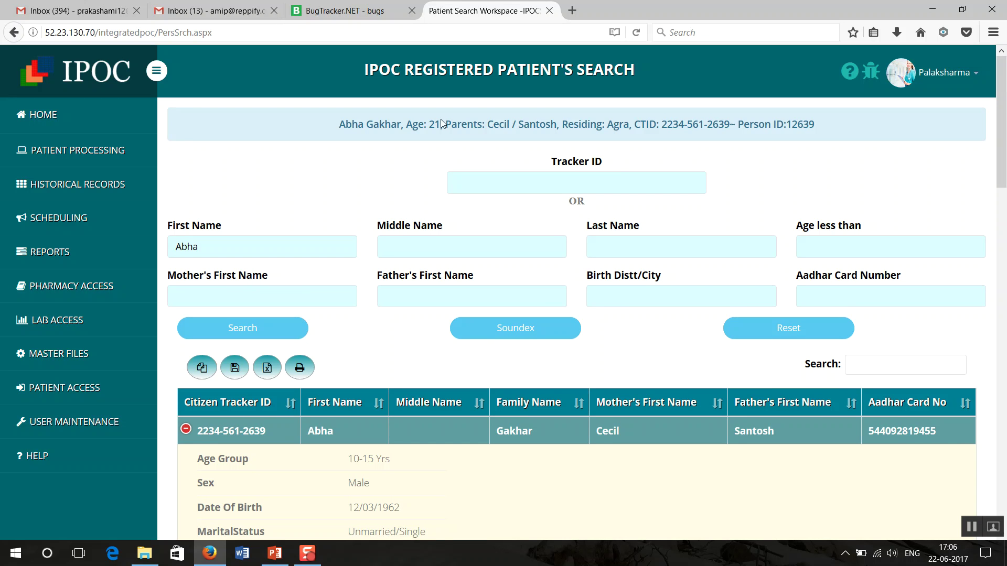
Step: Replace the first-name search term with a new name and run a Soundex sound-alike search
click(233, 242)
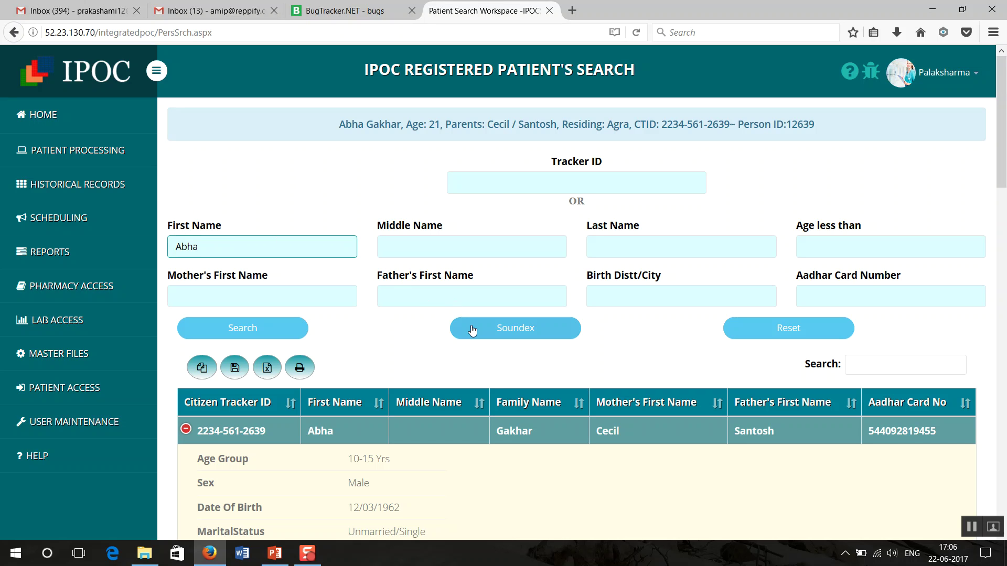
key(BackSpace)
key(BackSpace)
key(BackSpace)
key(BackSpace)
text(Shaam)
click(518, 336)
click(519, 336)
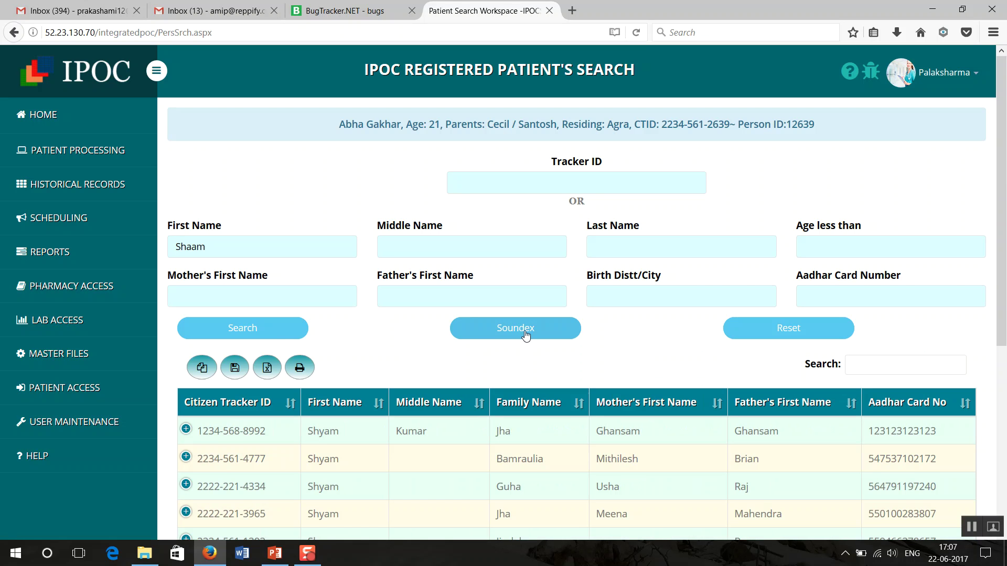
Step: Scroll through the 43 sound-alike results and select the first patient row
drag(1004, 221, 989, 334)
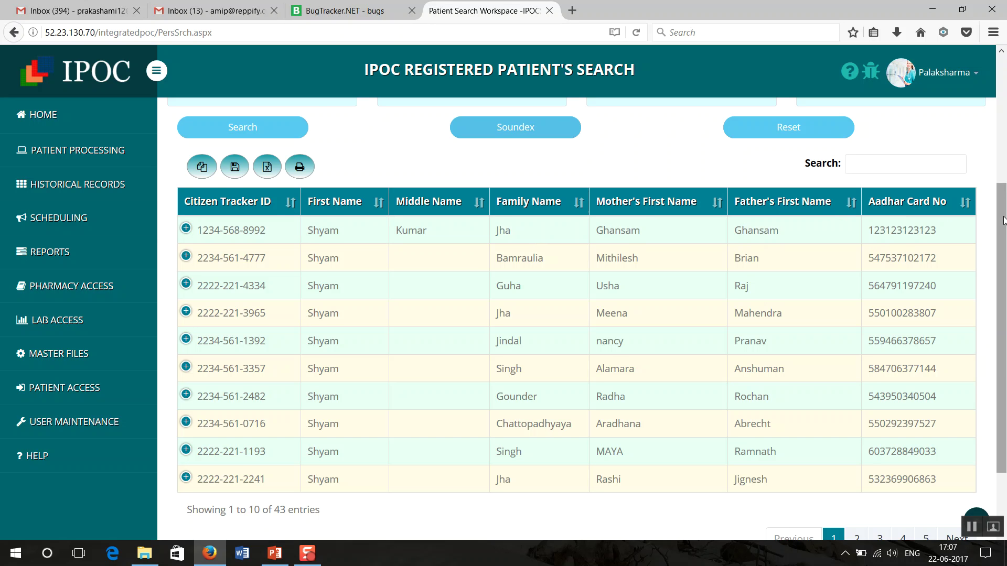
drag(1003, 220, 1004, 139)
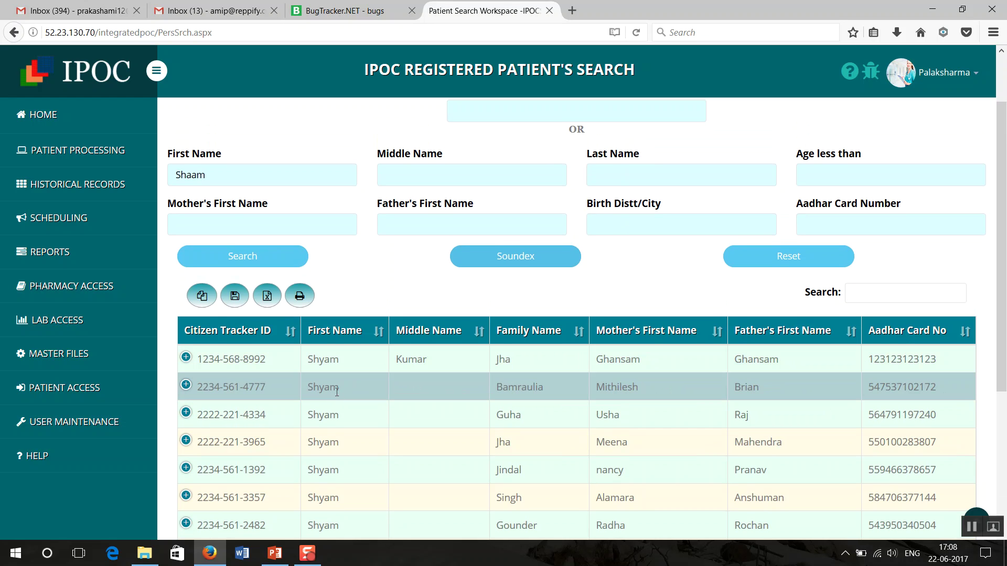
drag(1000, 217, 1005, 373)
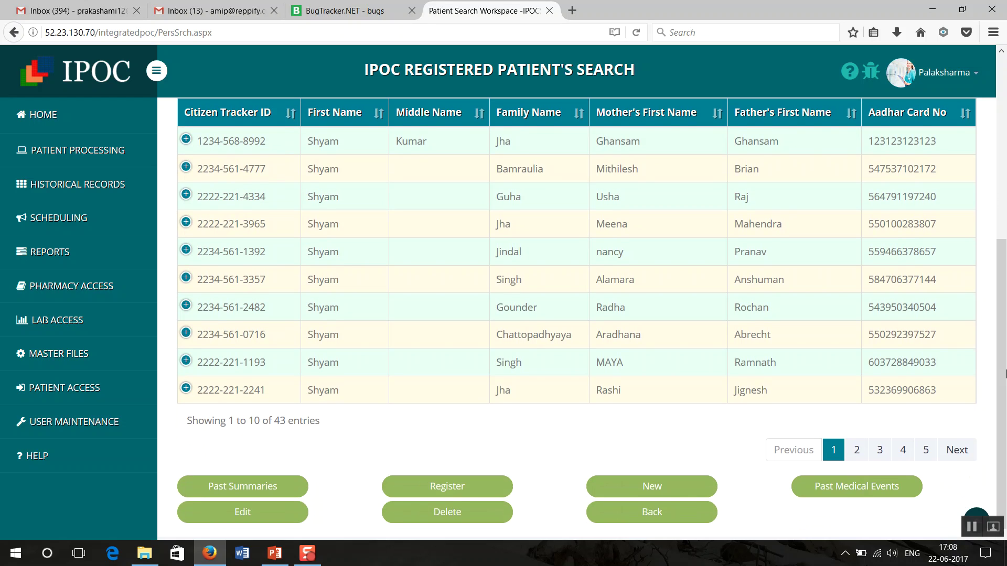
mouse_move(1005, 374)
mouse_down()
mouse_move(1003, 189)
mouse_move(1005, 388)
mouse_up()
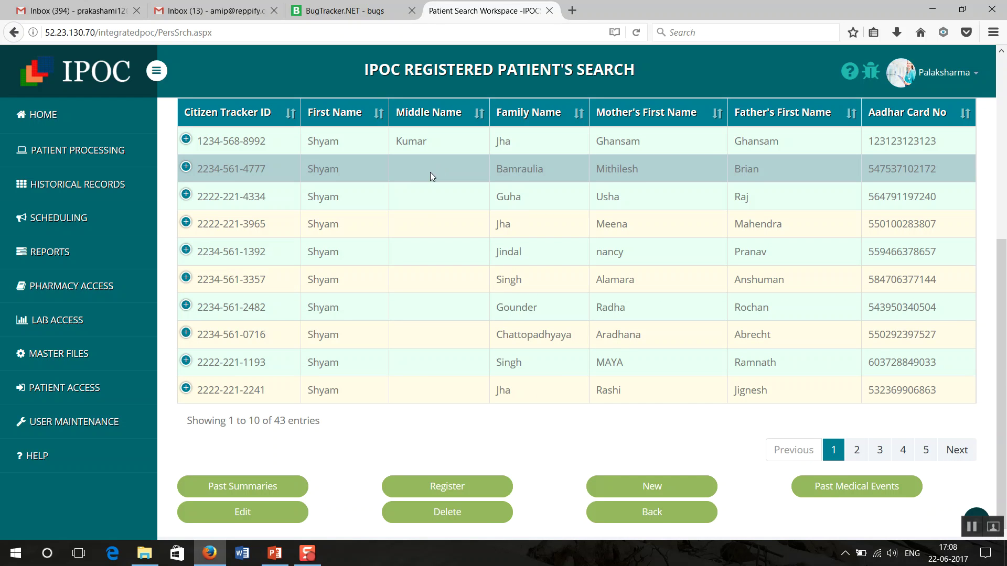
click(459, 150)
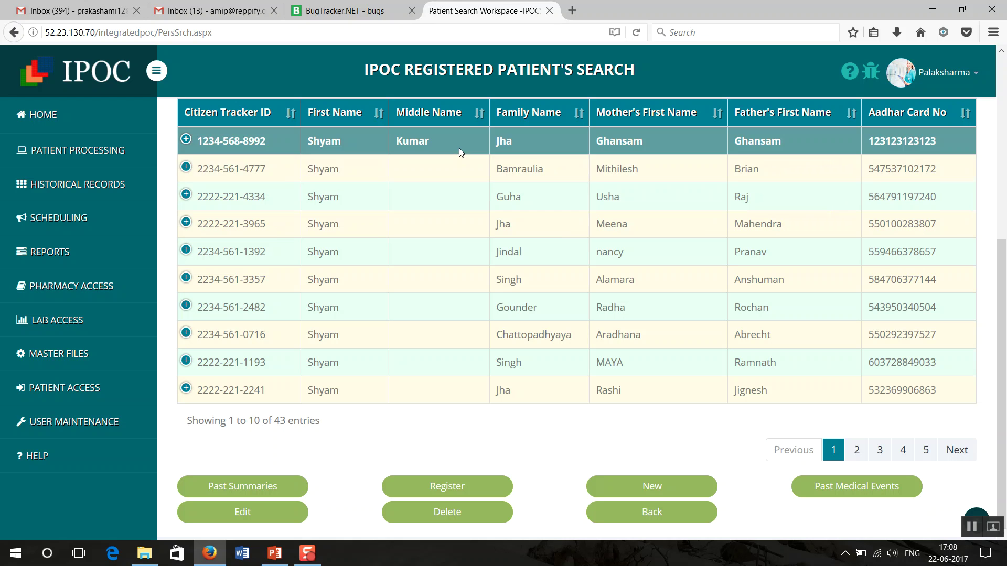
Step: Register a Physical Examination visit with the chosen attending physician and a Dental reason, then save
click(441, 488)
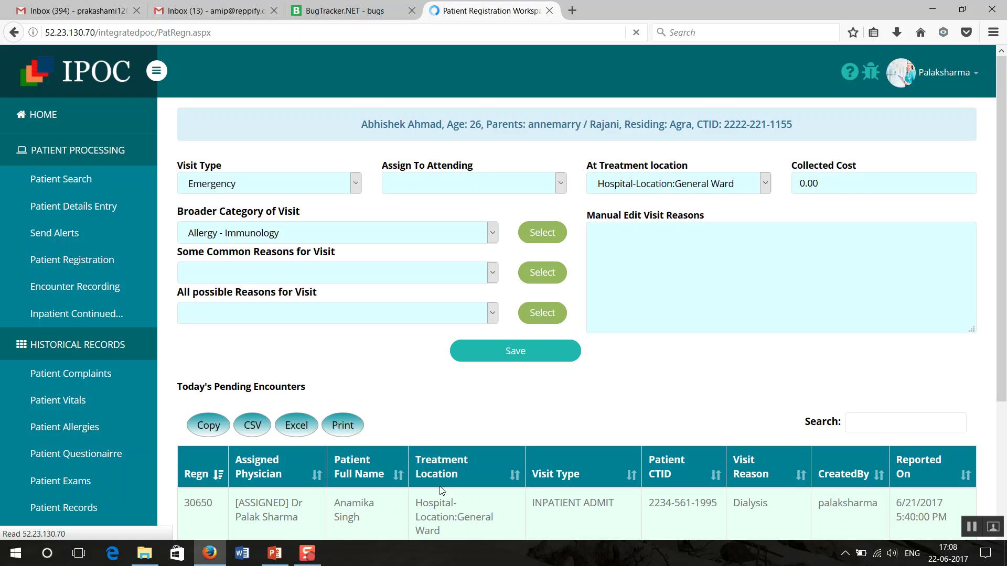
click(357, 187)
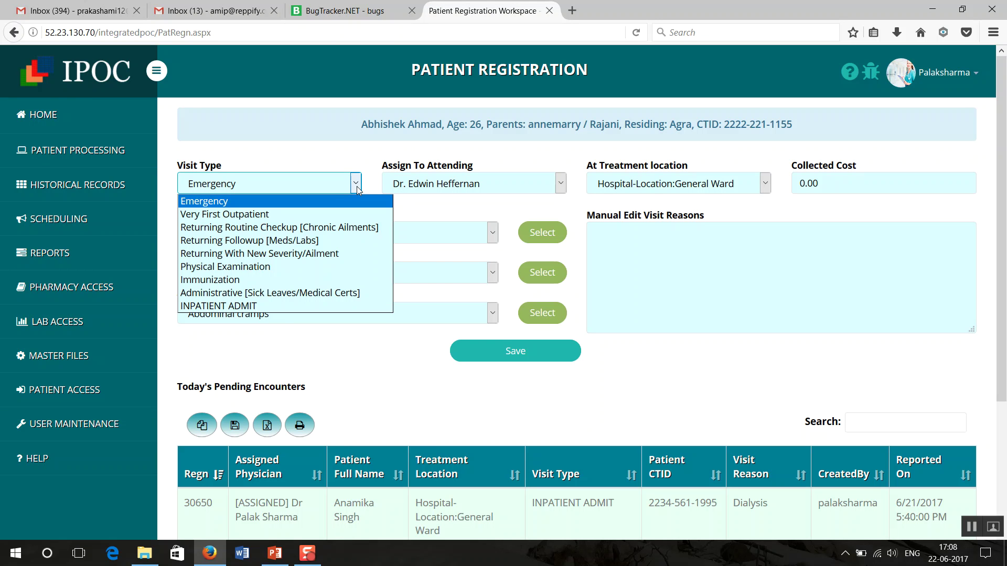
click(257, 268)
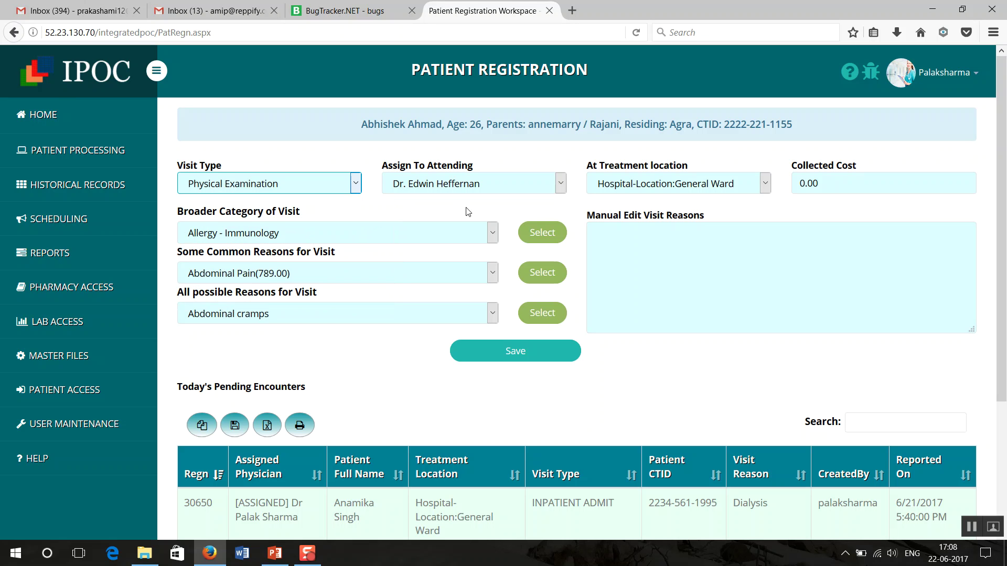
click(562, 185)
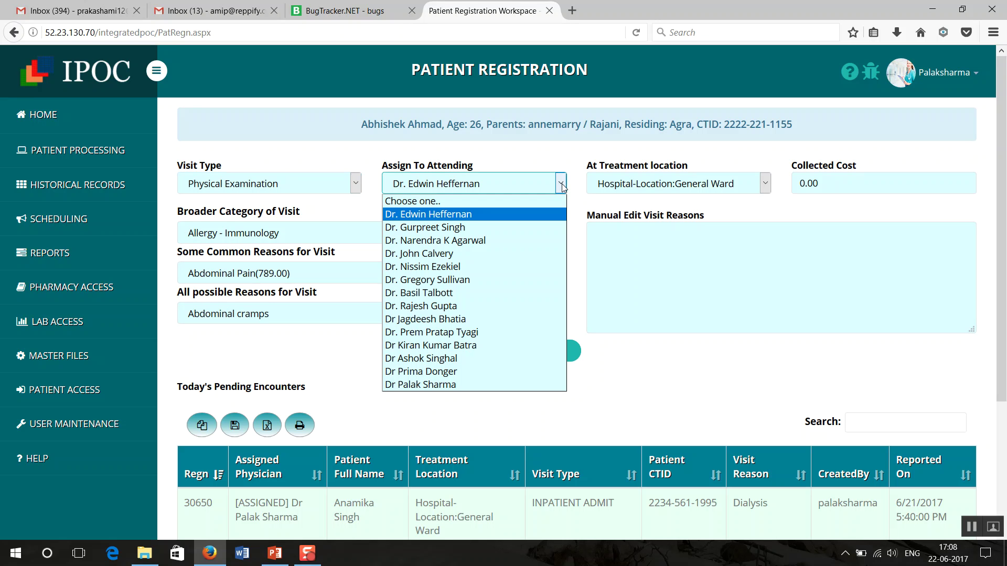
click(440, 386)
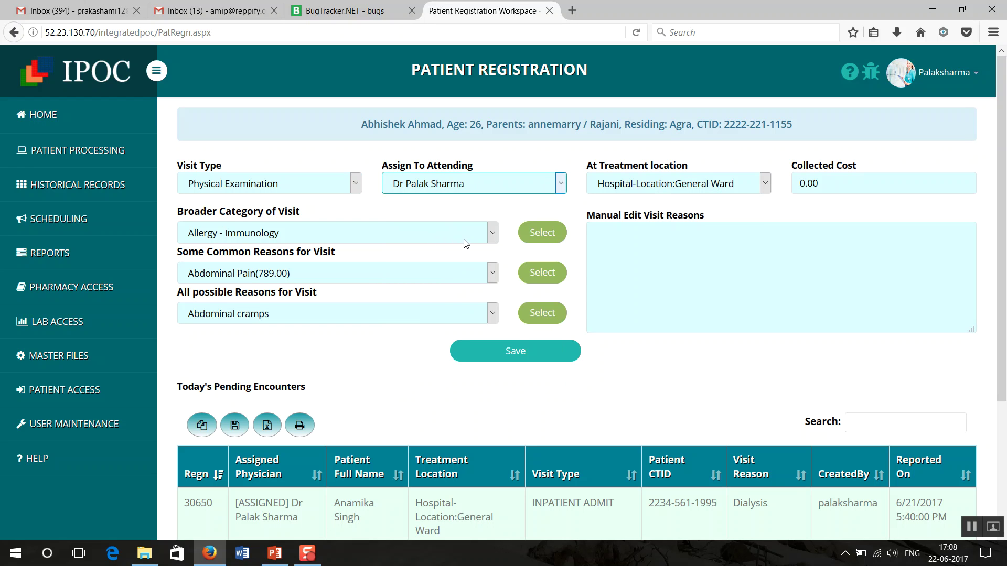
click(495, 234)
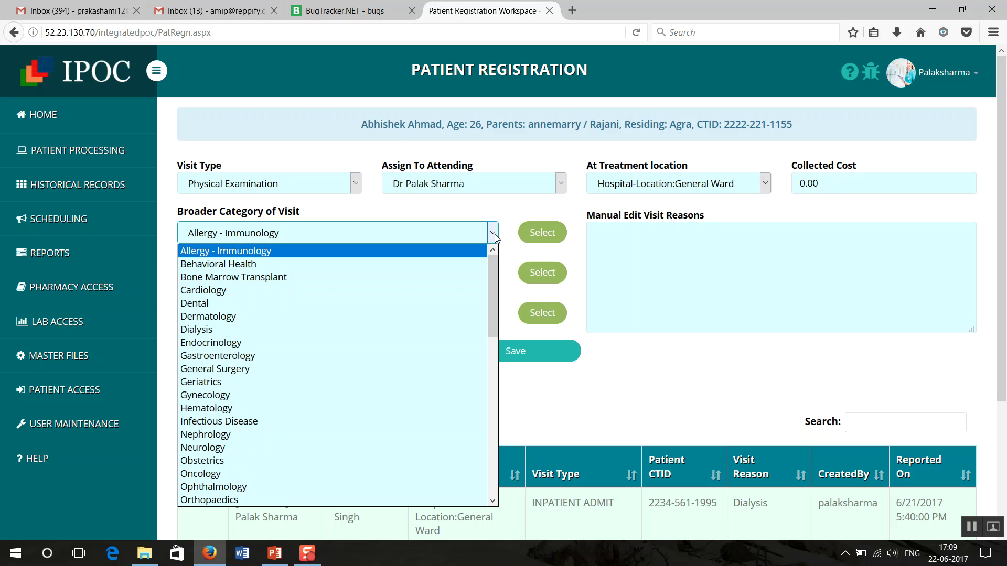
click(289, 304)
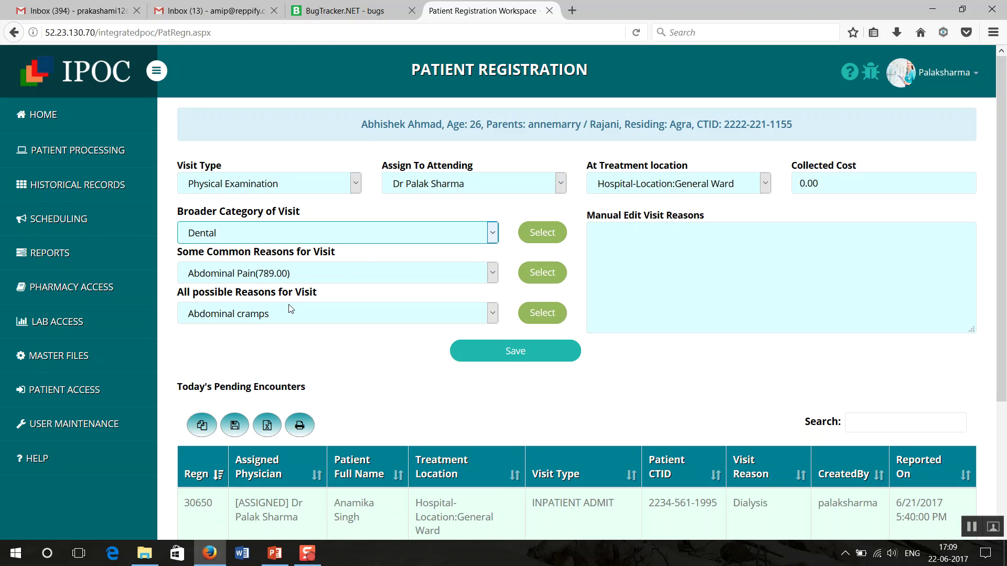
click(552, 234)
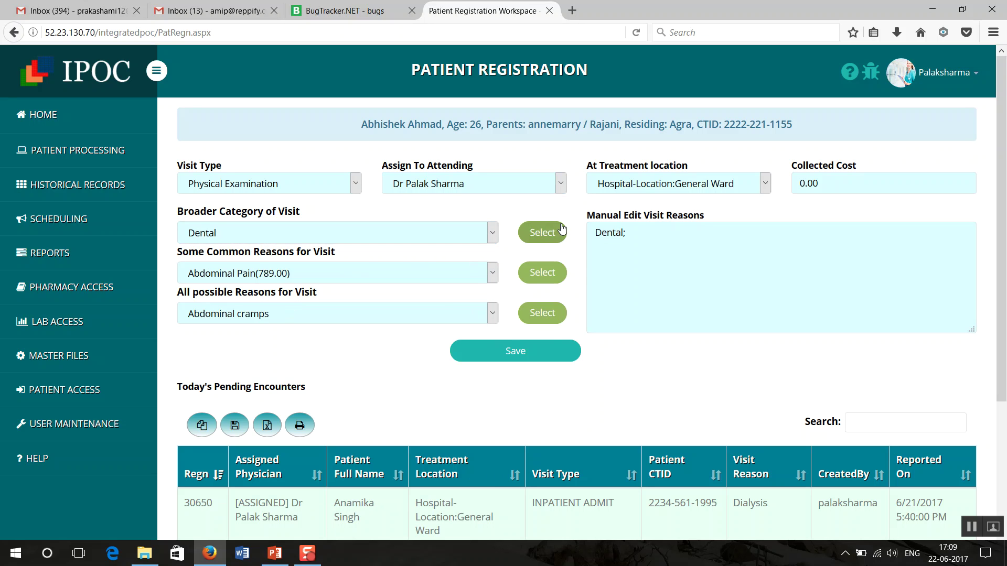
click(460, 357)
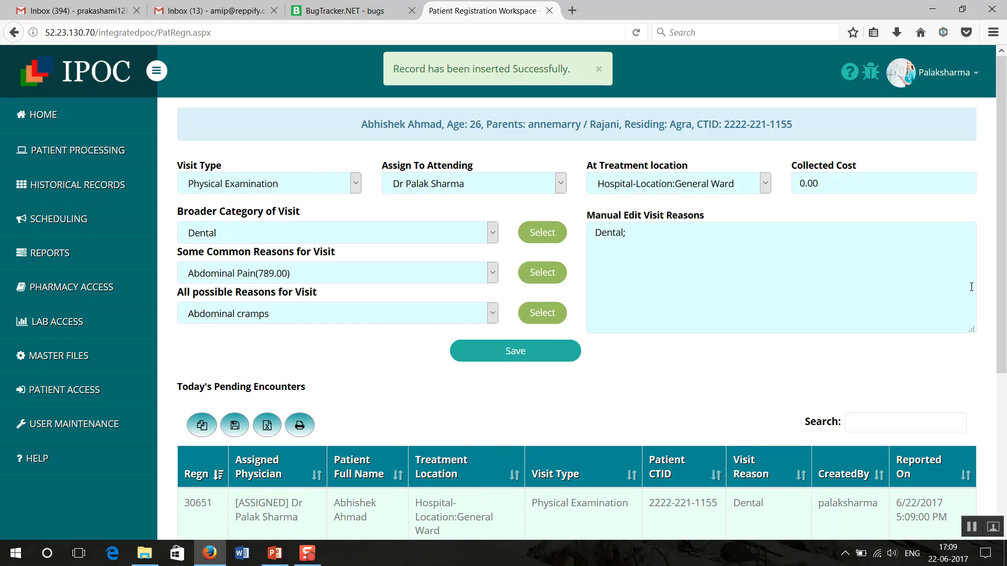
Step: Select the new visit in Today's Pending Encounters and open its Encounter Workflow
drag(1005, 212, 1005, 361)
click(519, 297)
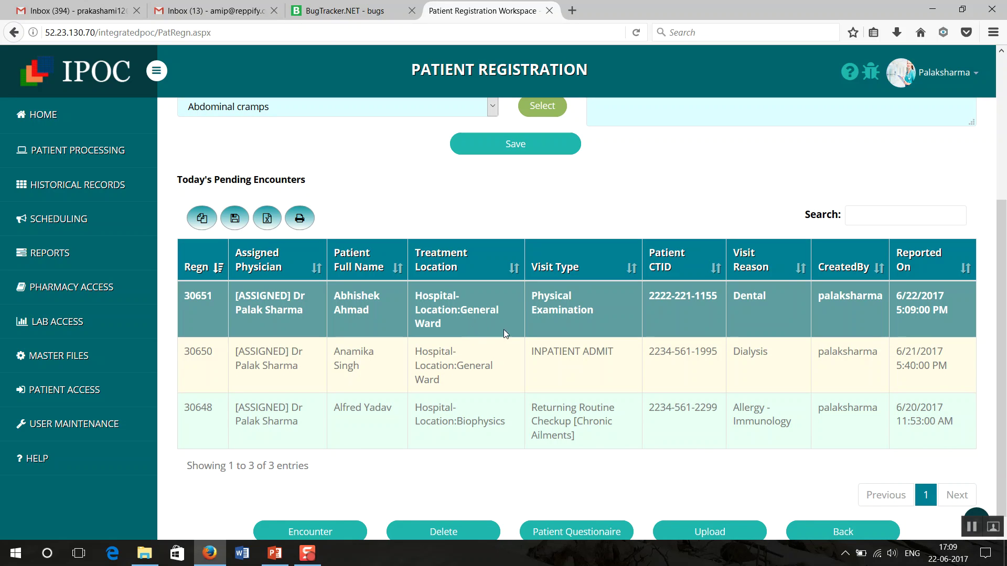
click(323, 532)
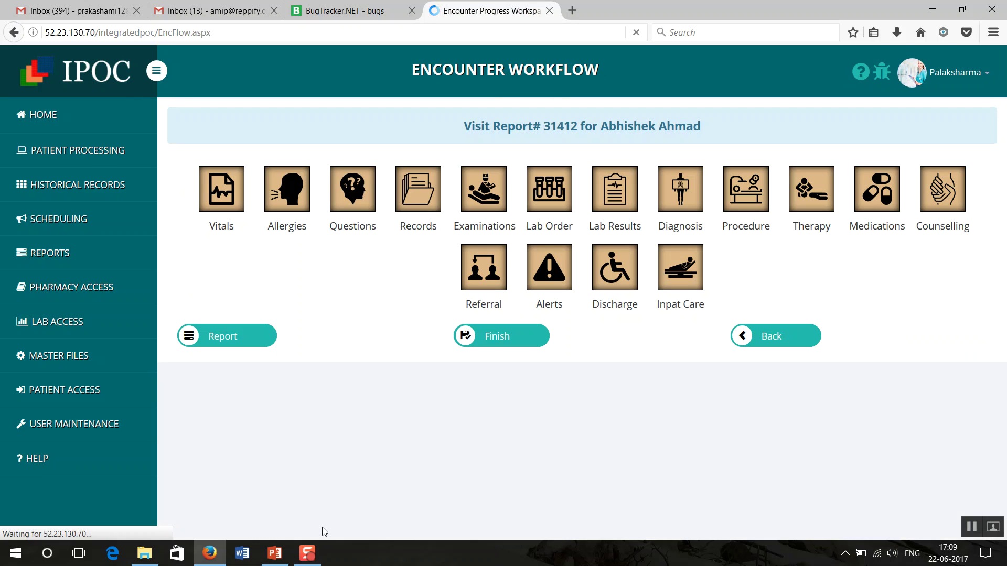